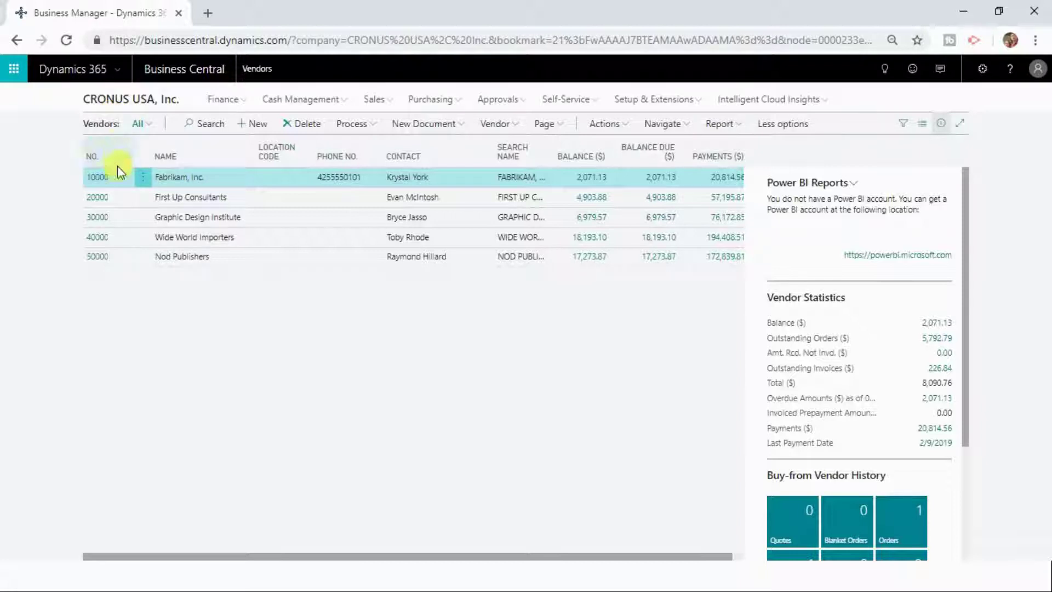
Step: Open vendor 20000 First Up Consultants from the Vendors list
left_click(214, 185)
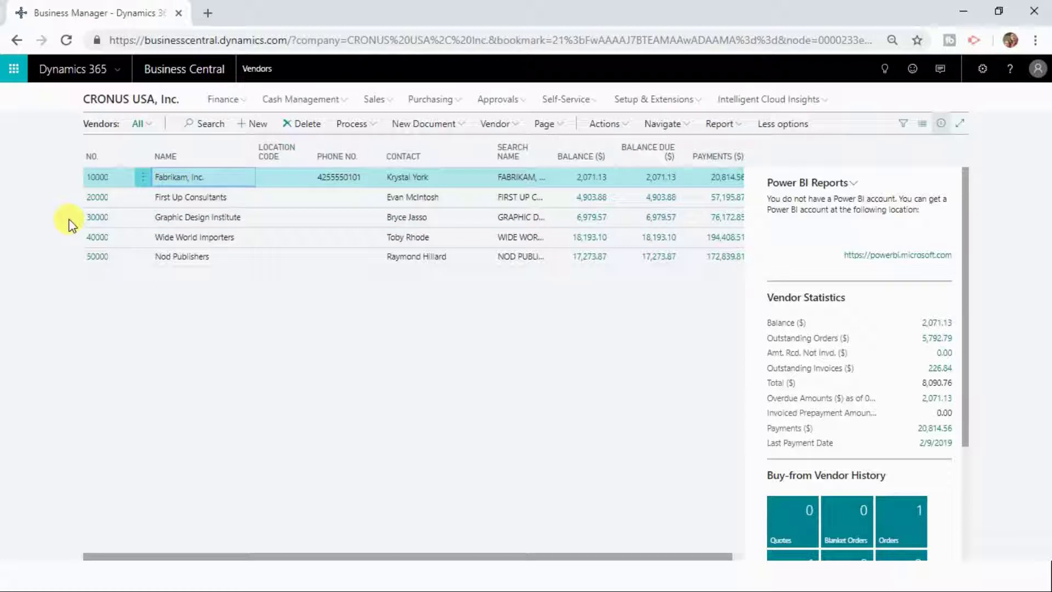
left_click(94, 179)
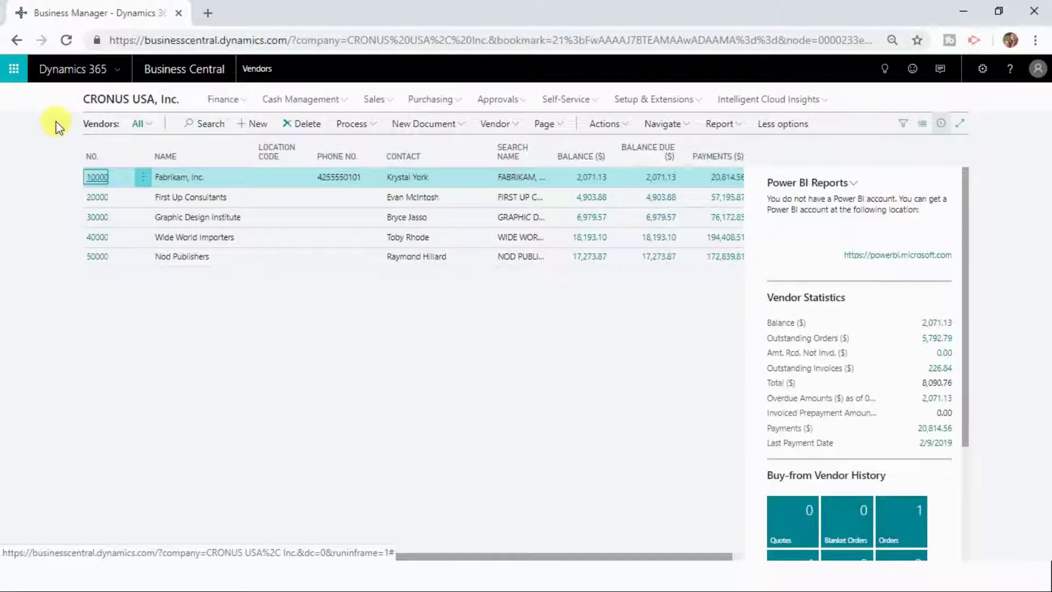
left_click(96, 199)
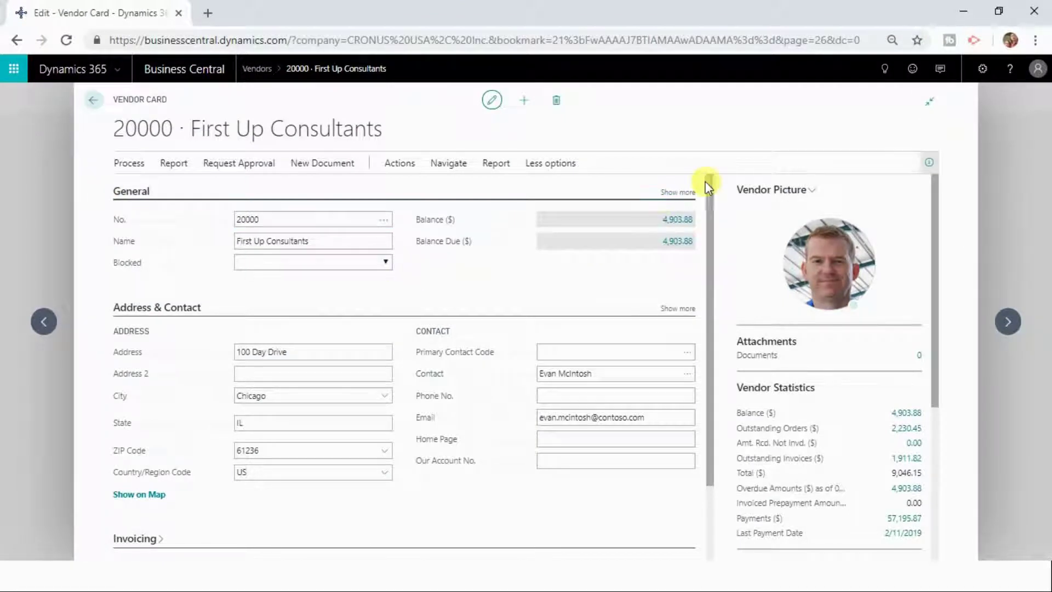
Step: Set vendor 20000's city to Atlanta, GA 31772 from the city lookup
mouse_move(710, 193)
left_mouse_down()
mouse_move(712, 287)
mouse_move(731, 192)
left_mouse_up()
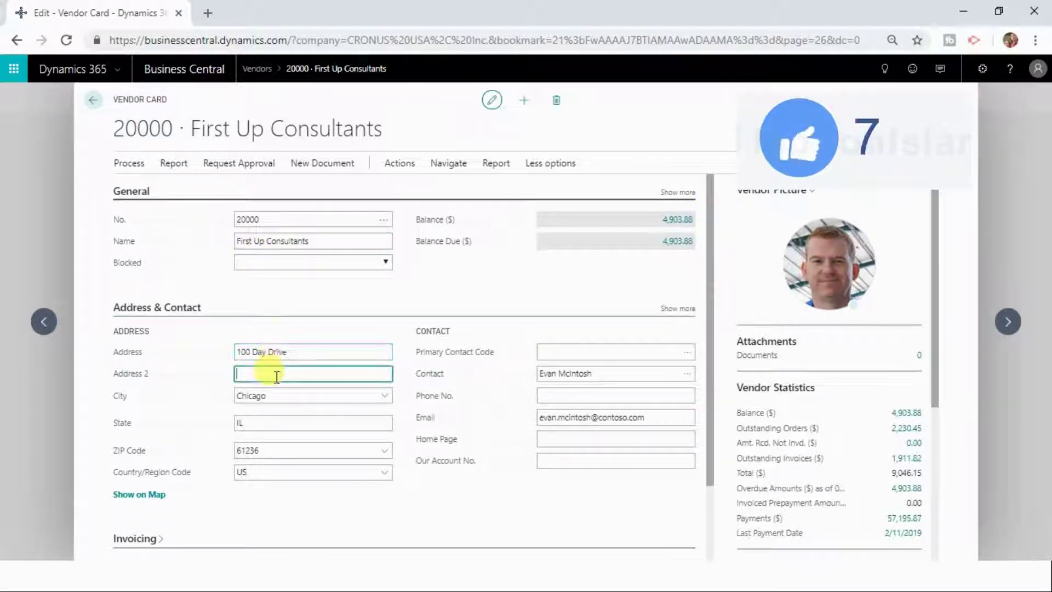
left_click(382, 397)
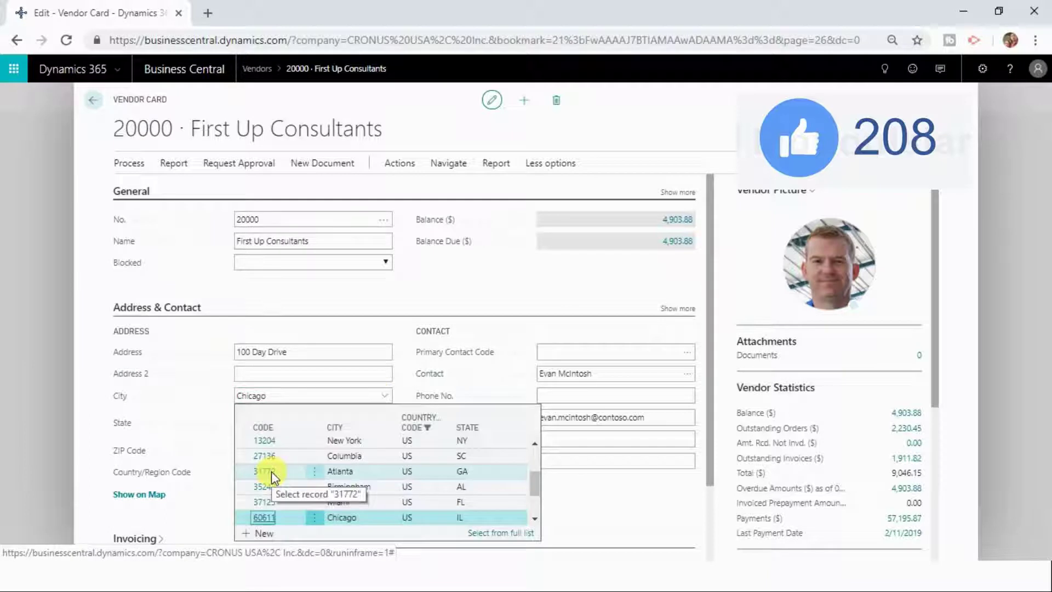
left_click(271, 471)
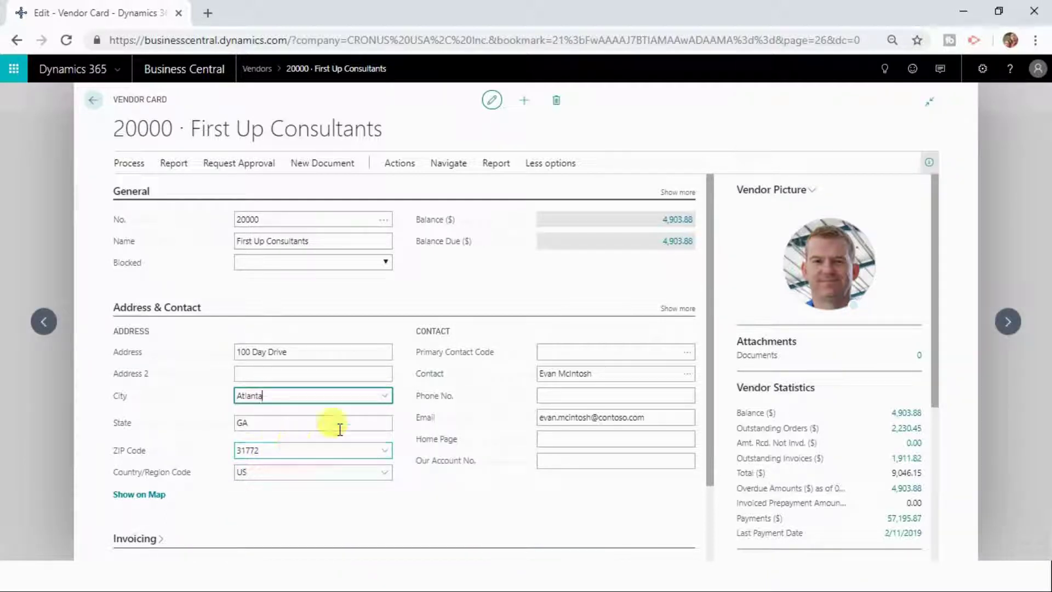
Step: Enter 'Dummy address' as Address 2 and reopen the city lookup for Portland 97223
left_click(349, 379)
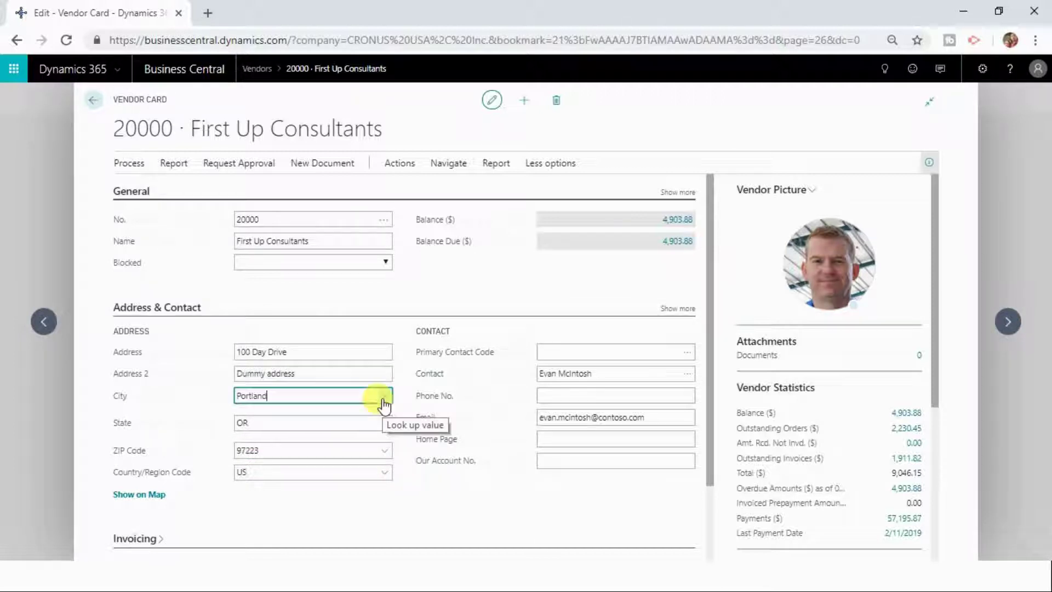
key("Tab")
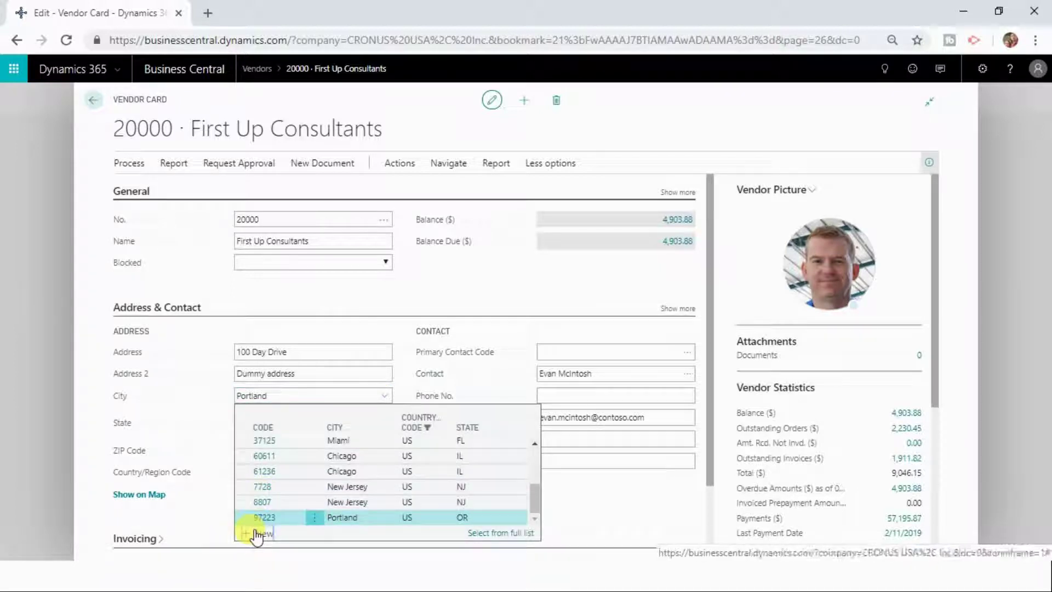
left_click(258, 533)
key("Escape")
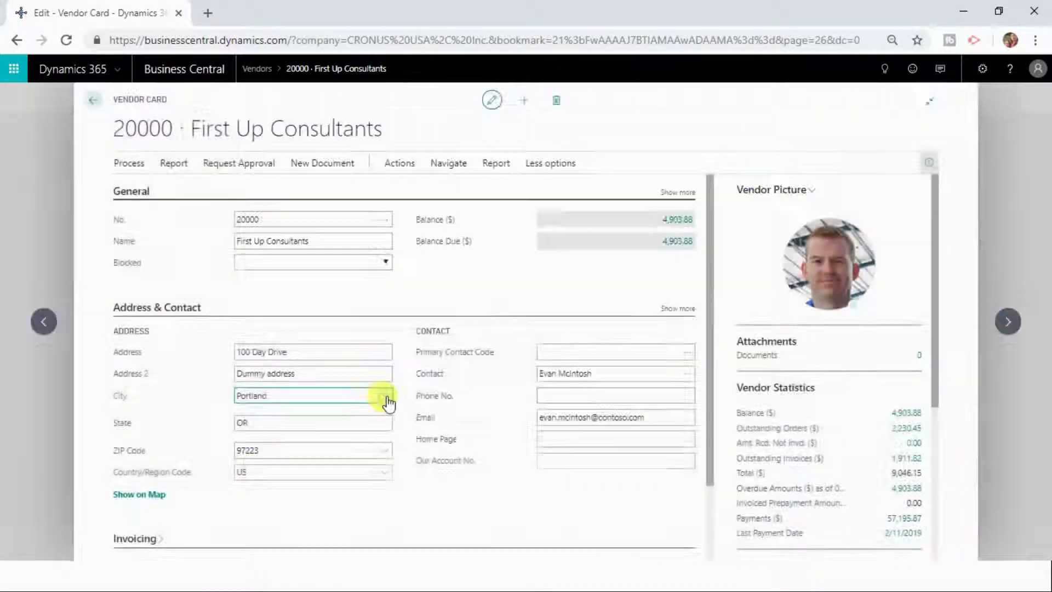
left_click(386, 399)
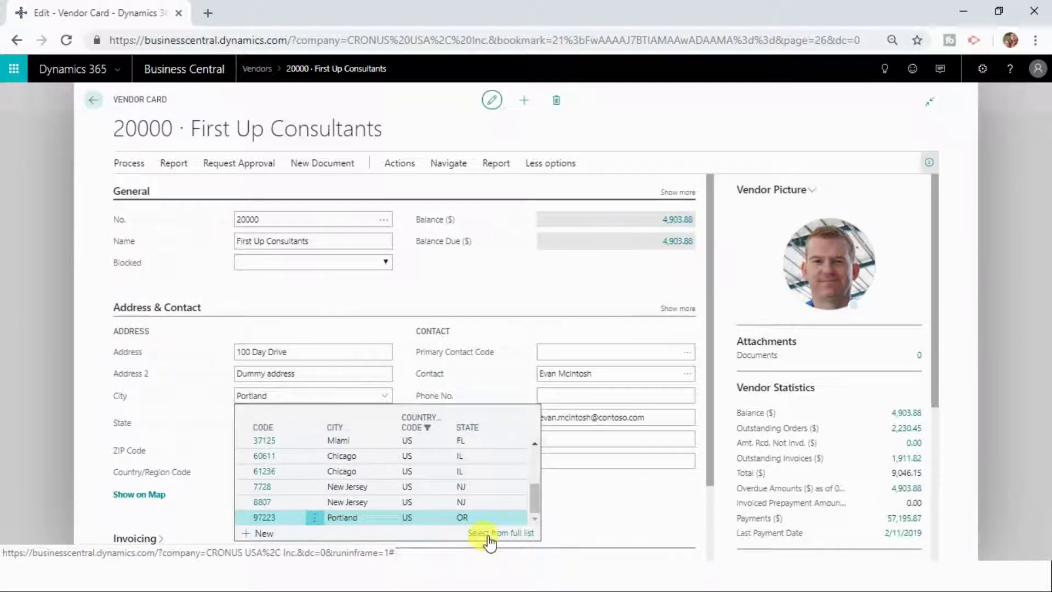
left_click(488, 535)
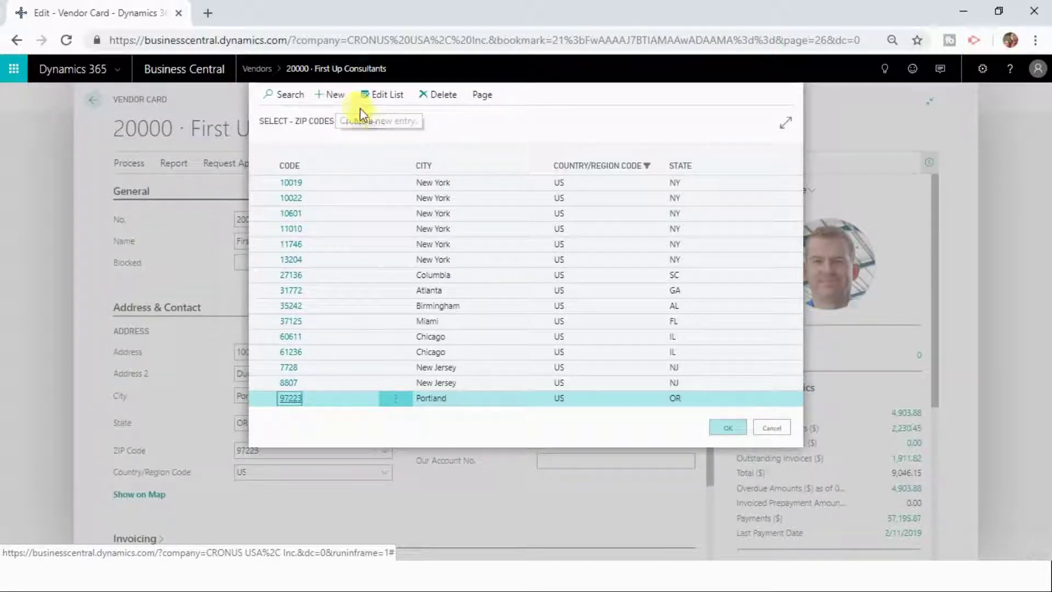
left_click(284, 94)
type("at")
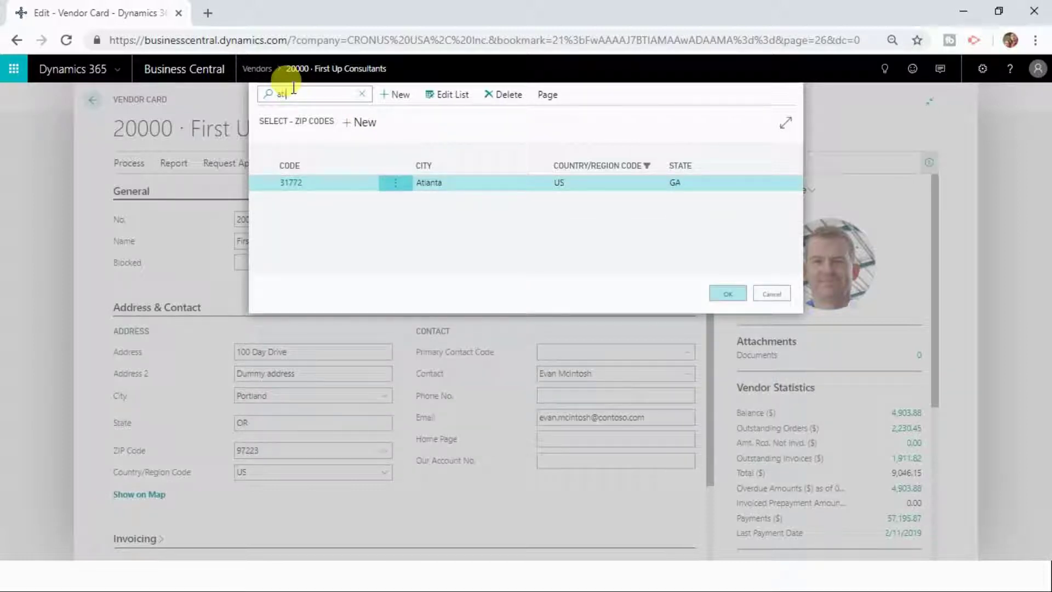
left_click(362, 94)
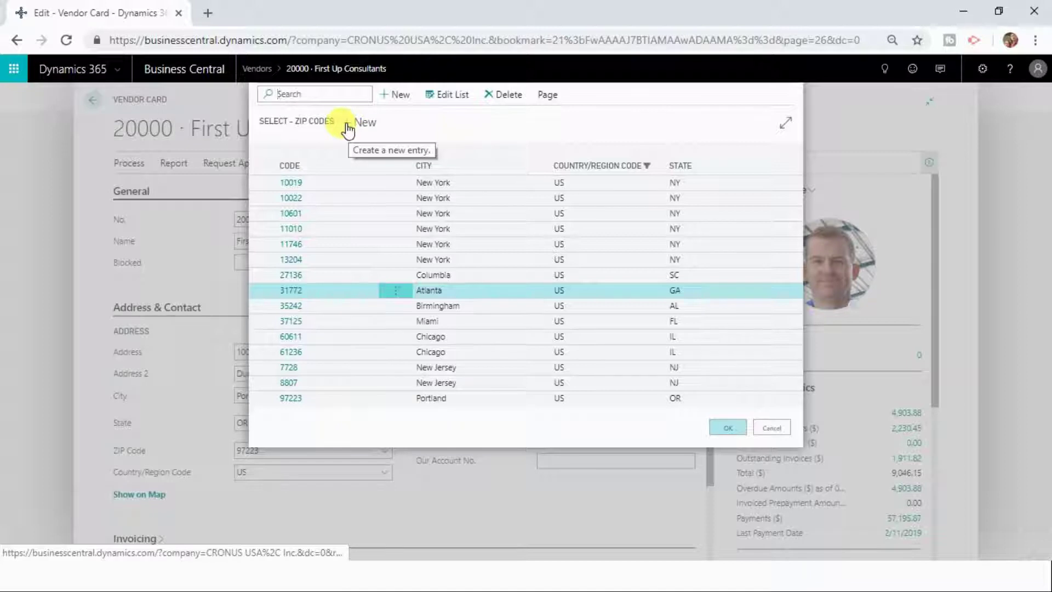
left_click(759, 428)
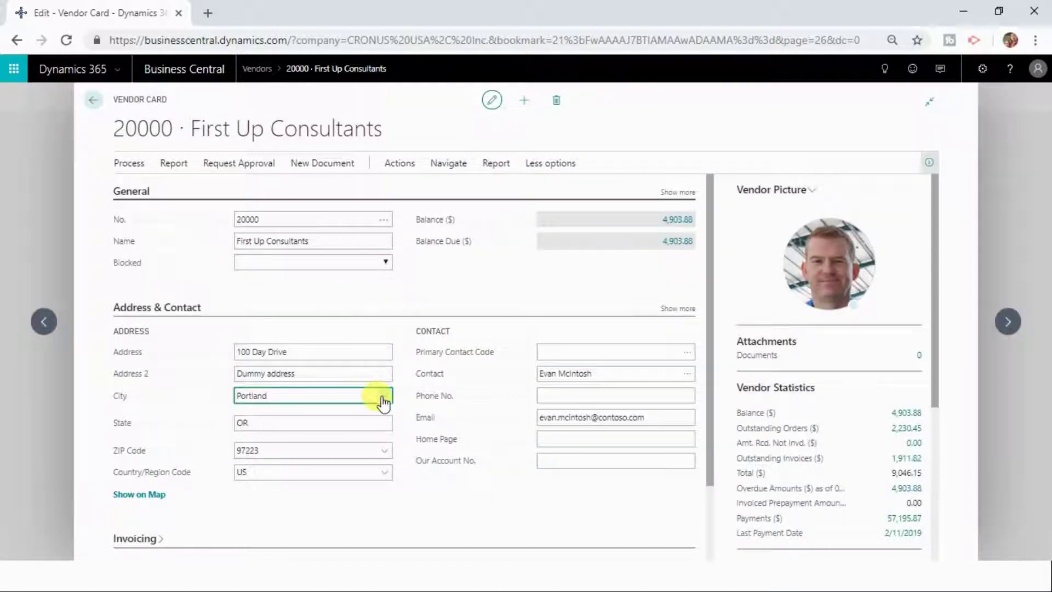
Step: Set vendor 20000's Blocked field to Payment and display the vendor's actions
left_click(383, 396)
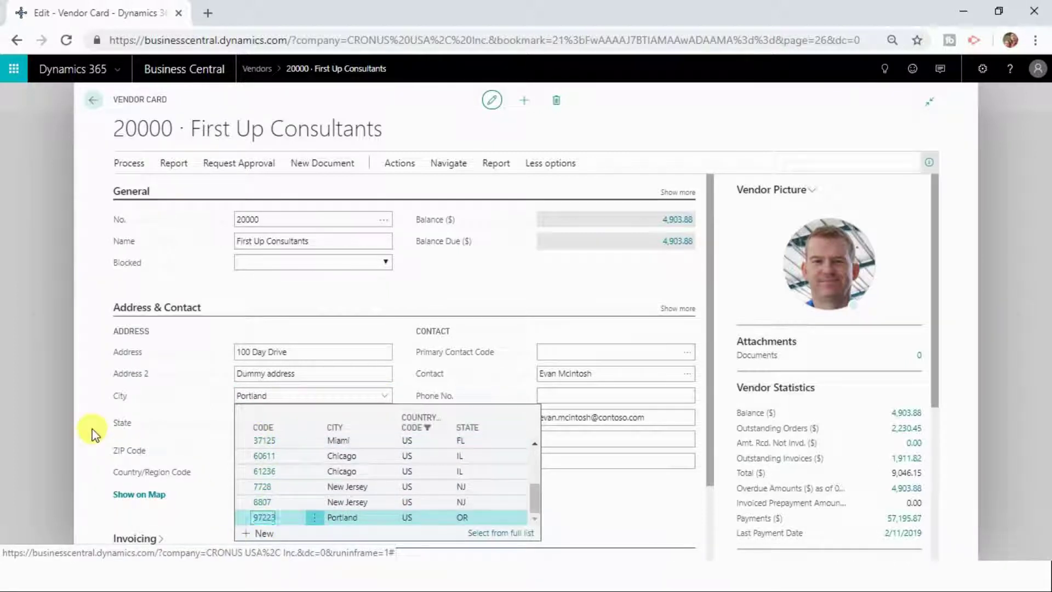
key("Escape")
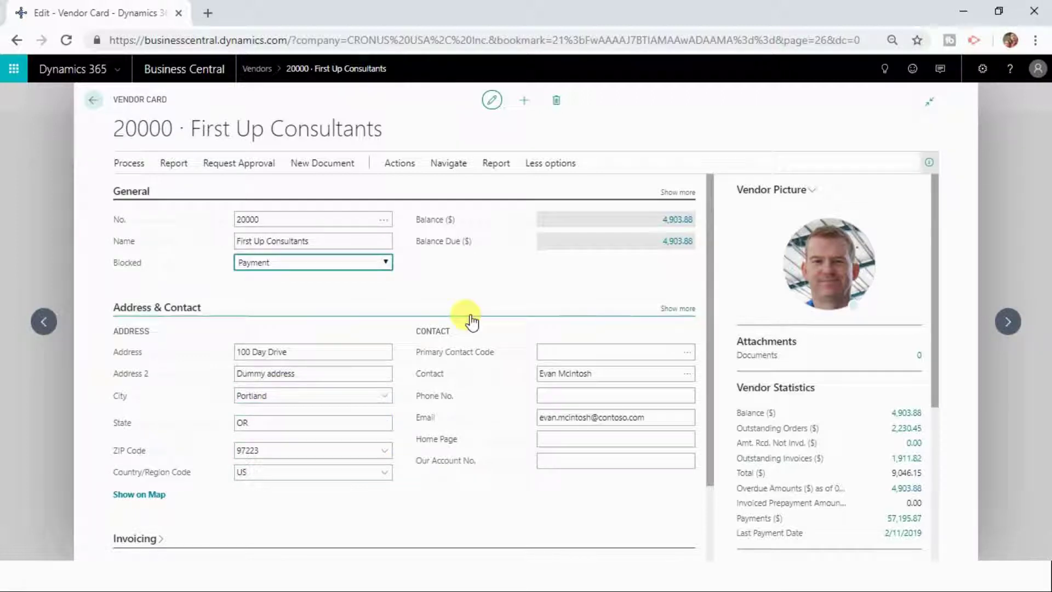
left_click(471, 319)
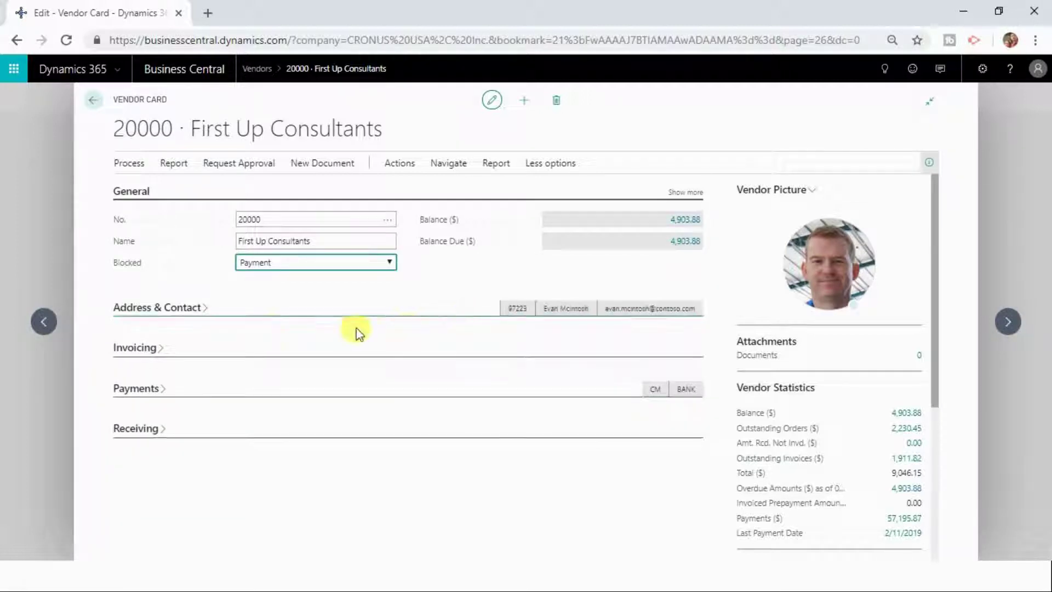
left_click(182, 309)
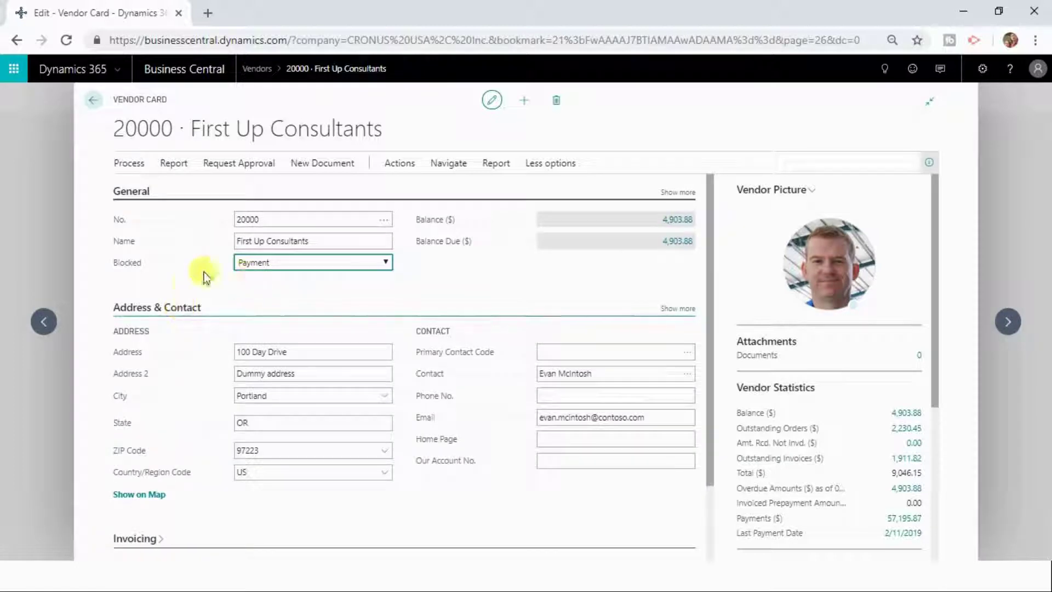
left_click(399, 164)
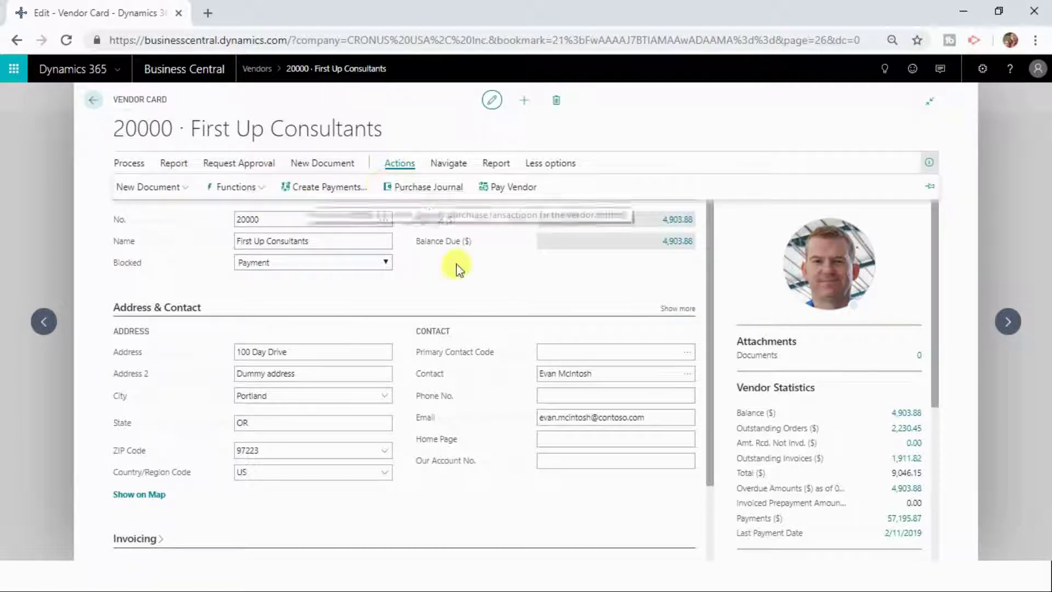
left_click(405, 164)
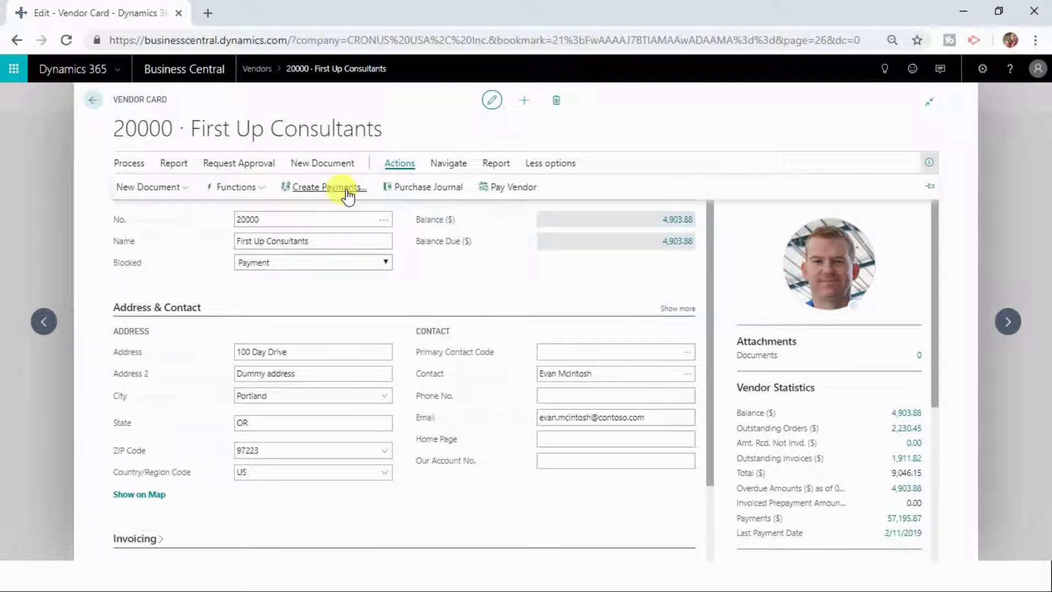
left_click(402, 164)
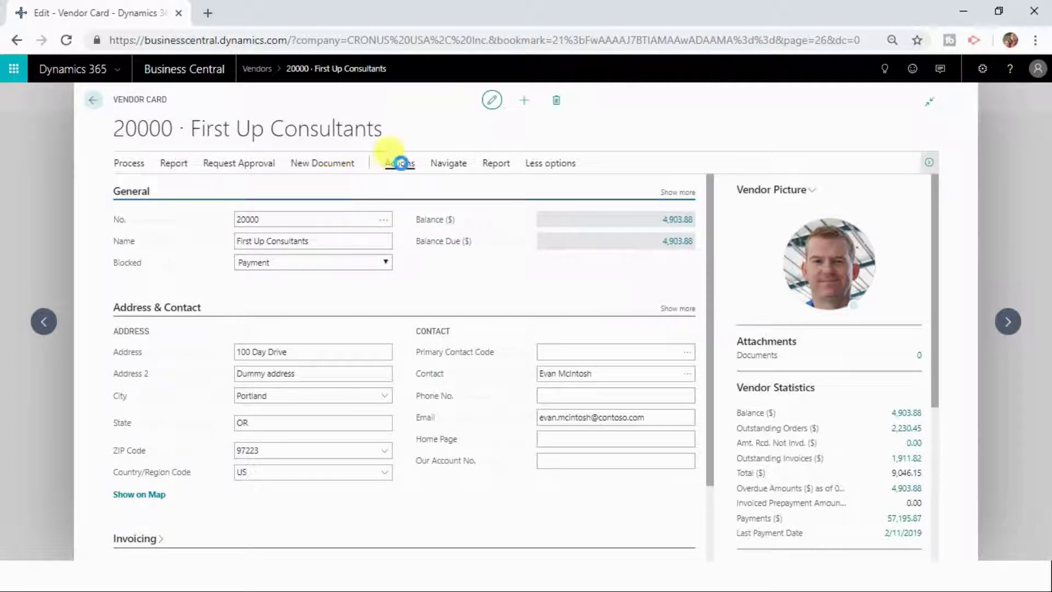
left_click(360, 177)
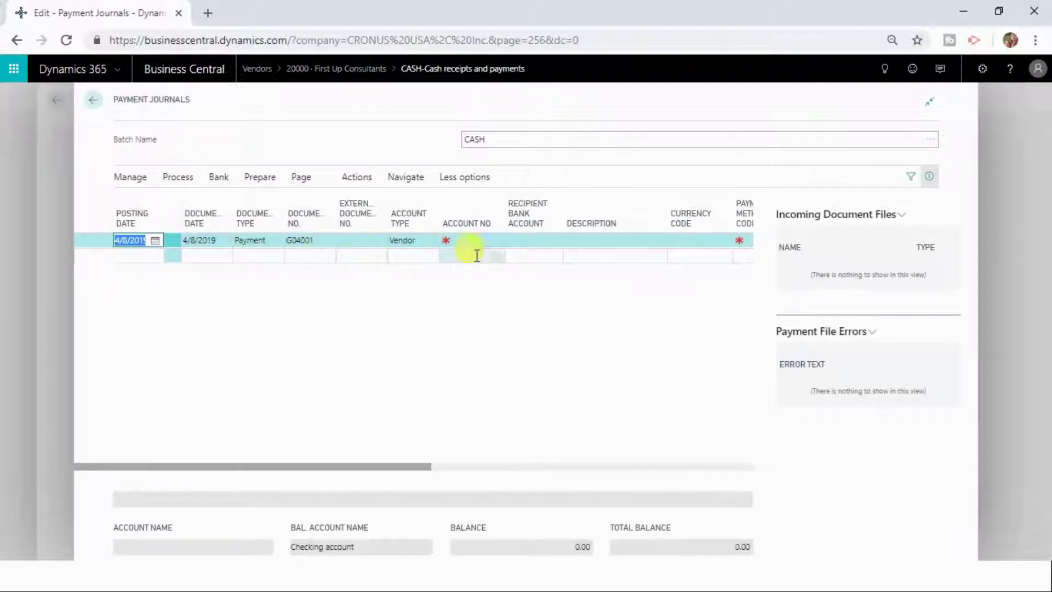
left_click(480, 241)
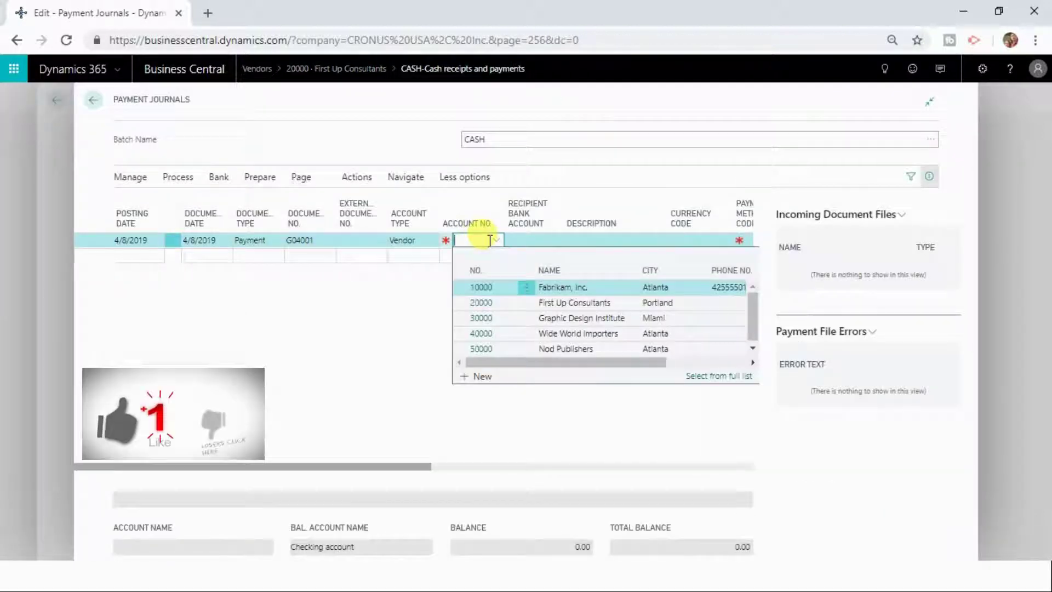
left_click(482, 302)
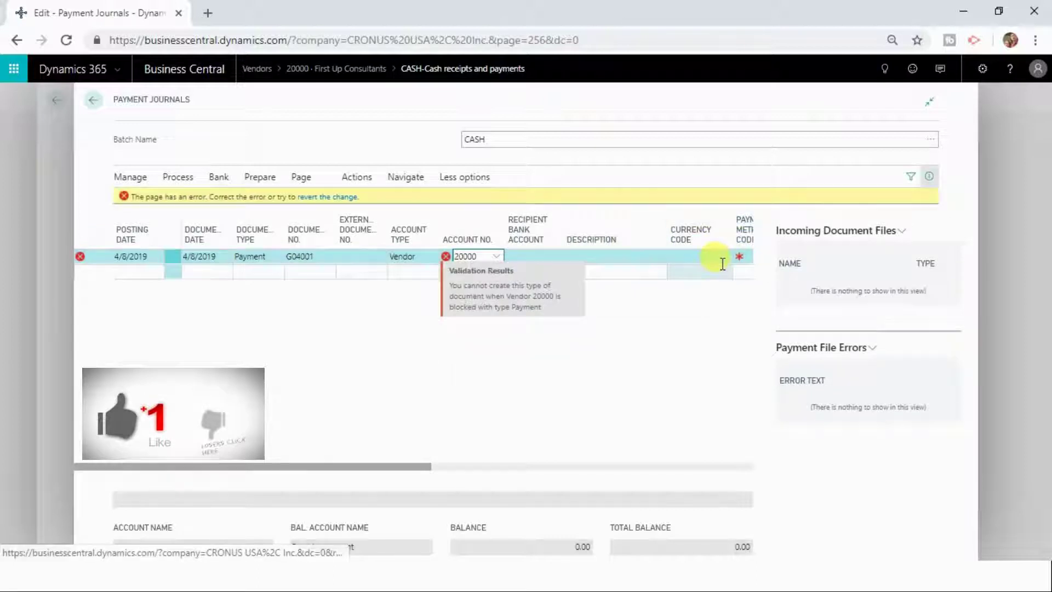
left_click(610, 335)
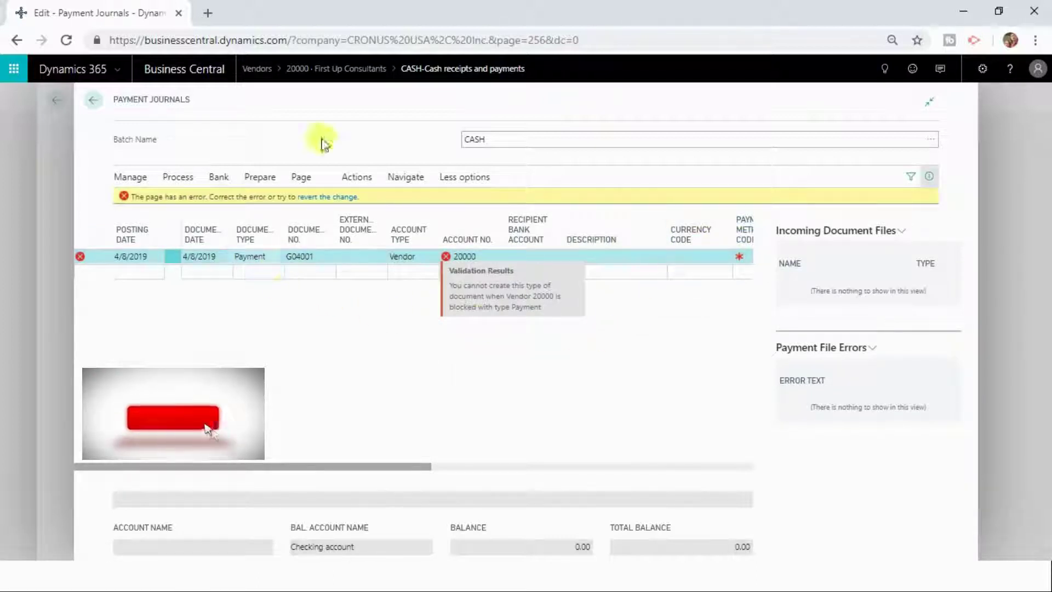
left_click(97, 103)
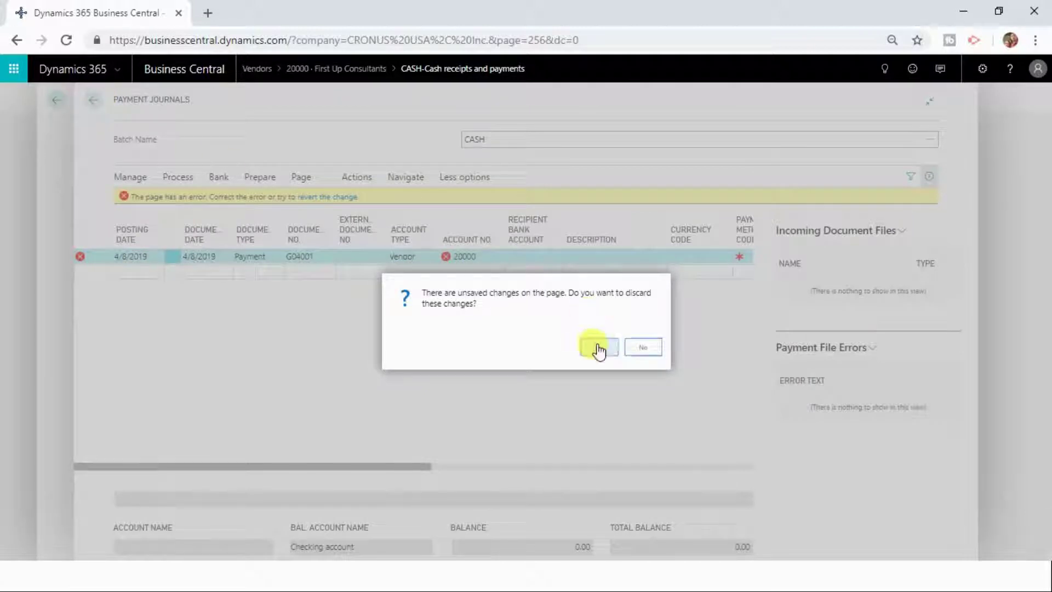
left_click(599, 347)
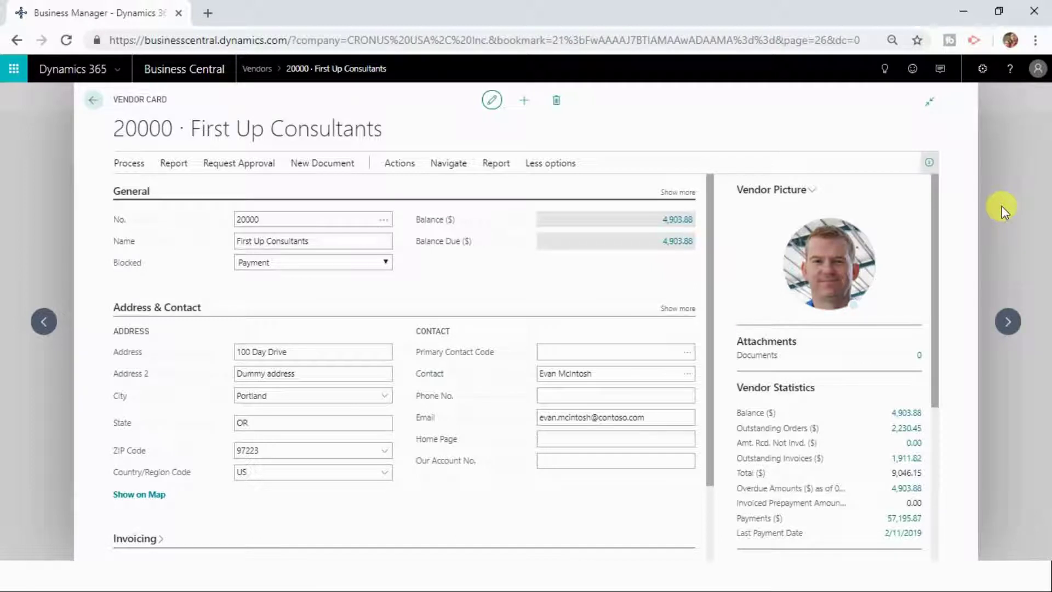
Step: Create vendor V00010 from the Business-to-Business Vendor (Bank) template and start entering its name
left_click(523, 102)
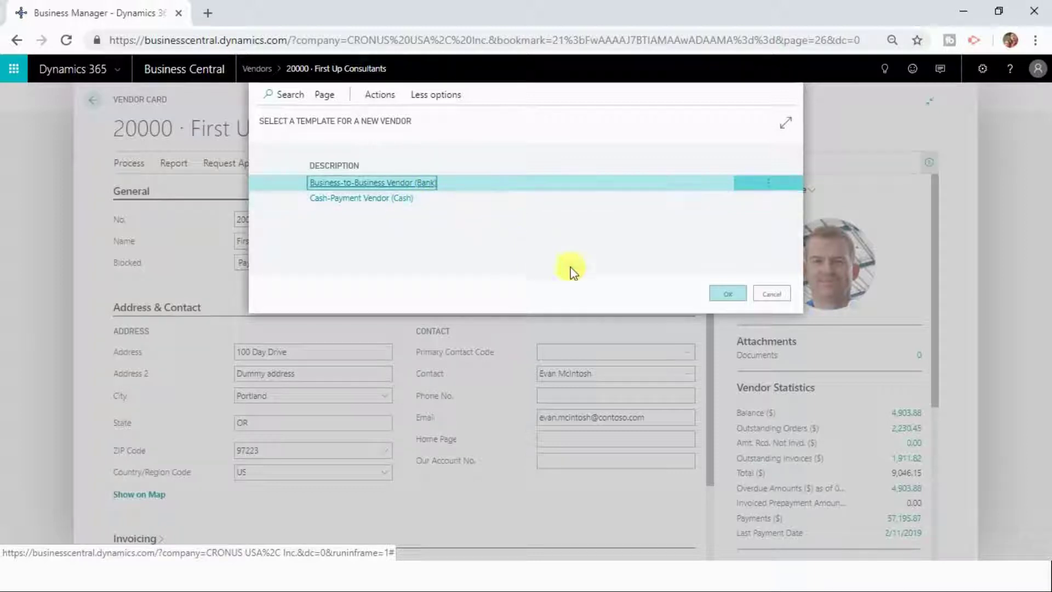
left_click(722, 295)
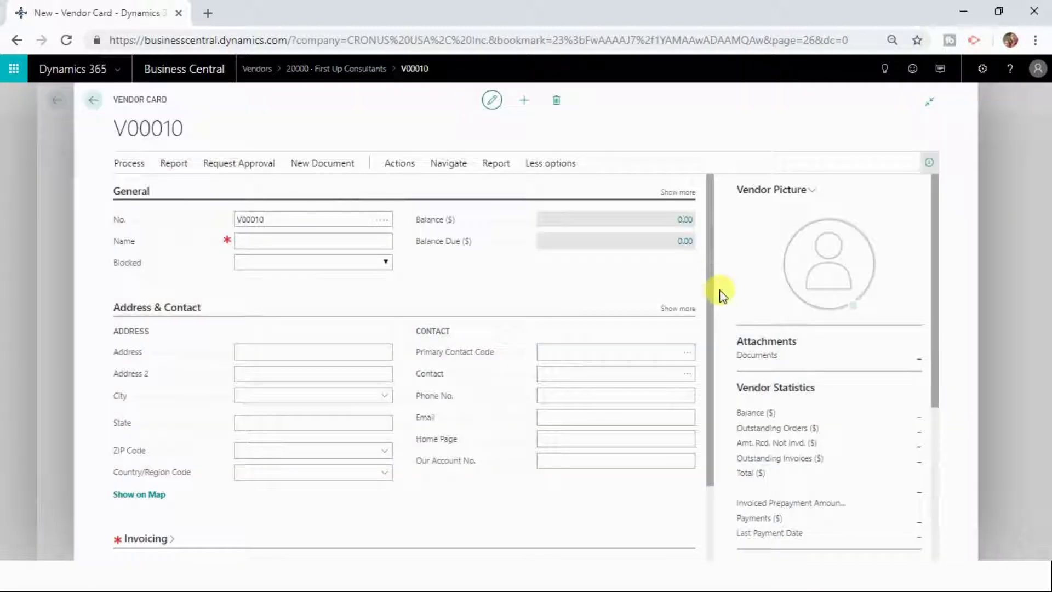
left_click(372, 240)
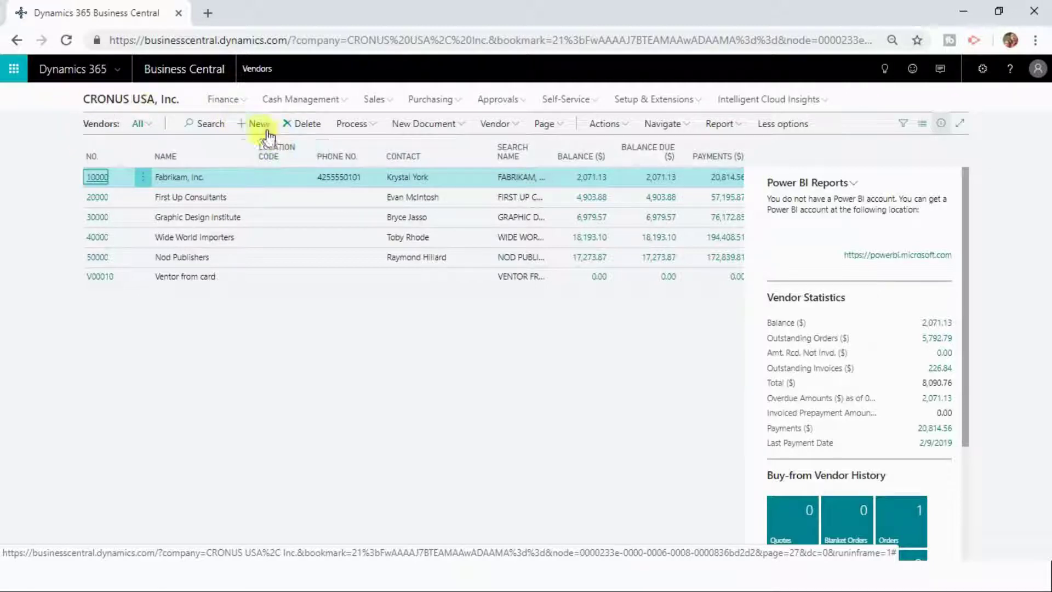
Step: Add vendor 'New Vendor from list' from the list using the Business-to-Business Vendor (Bank) template
left_click(262, 132)
left_click(262, 131)
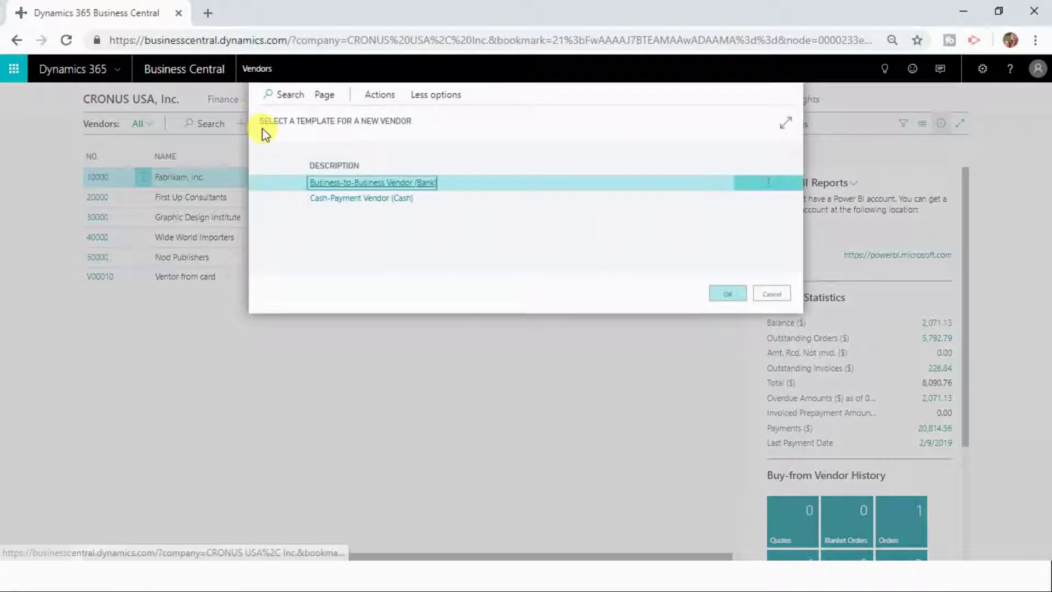
left_click(715, 295)
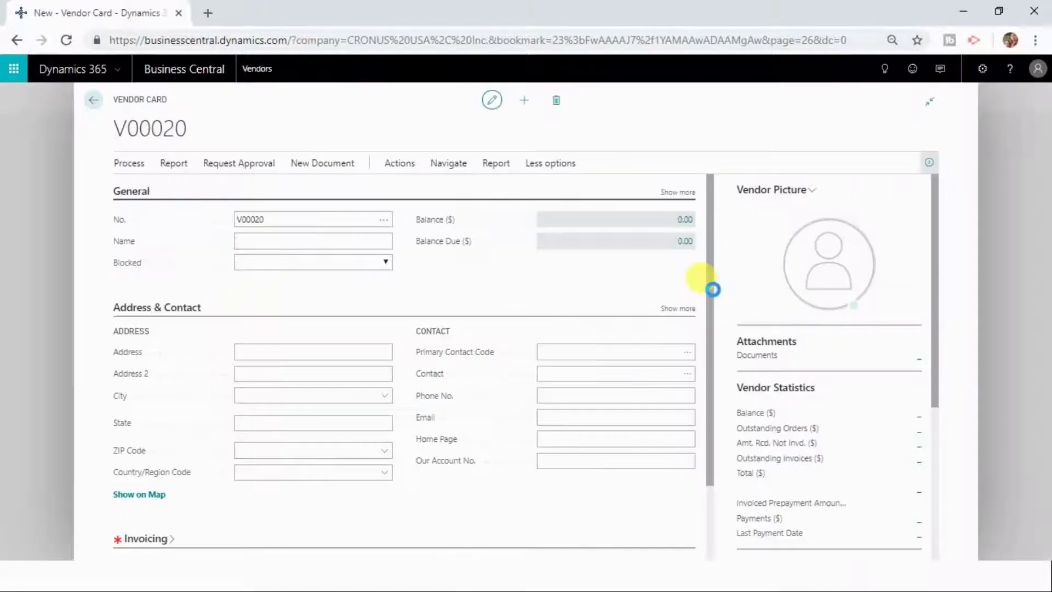
key("Tab")
type("New Vendor from list")
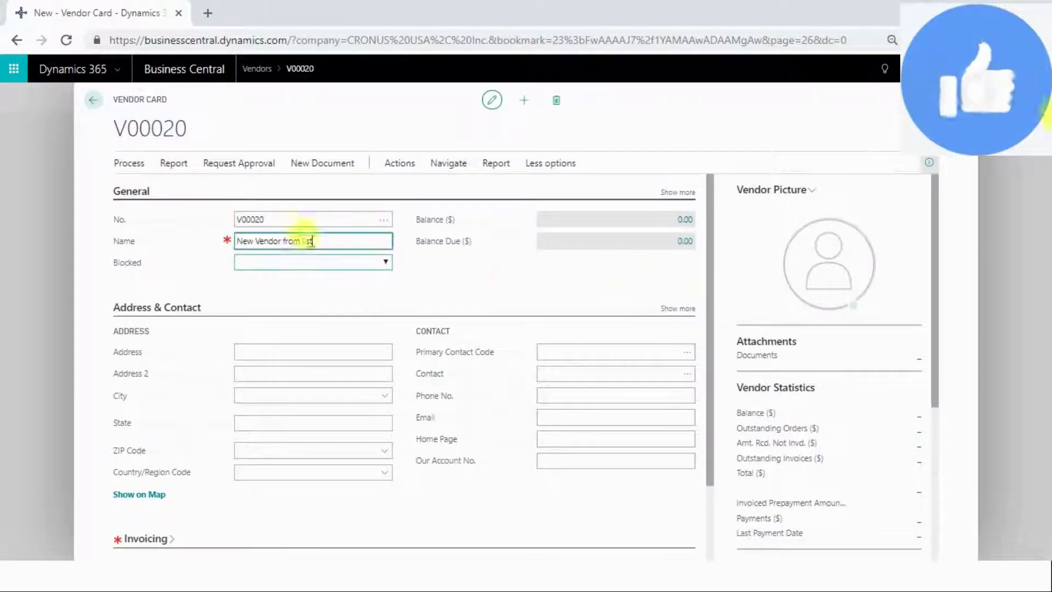
left_click(359, 372)
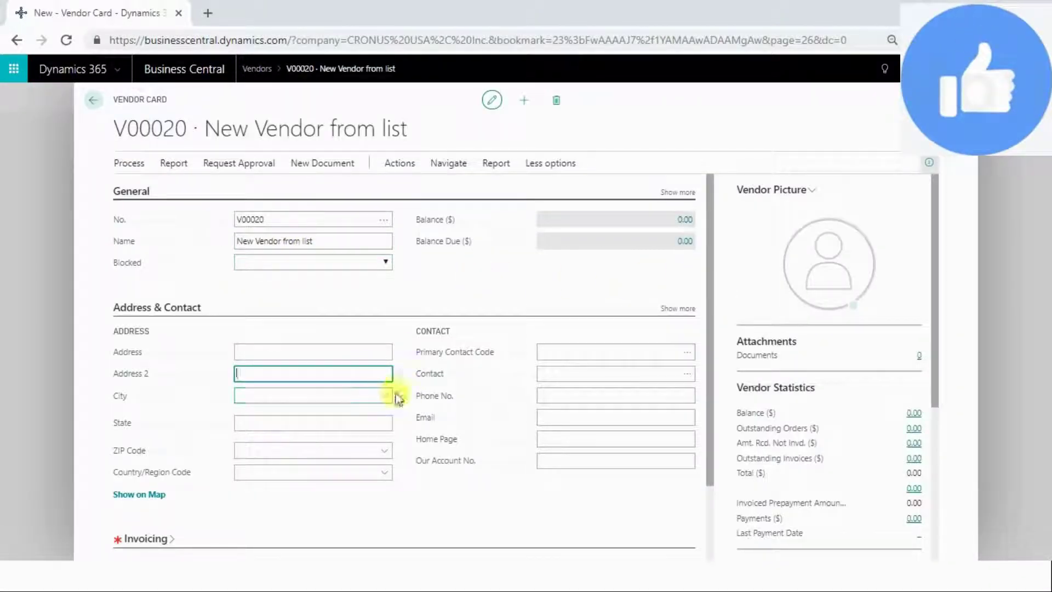